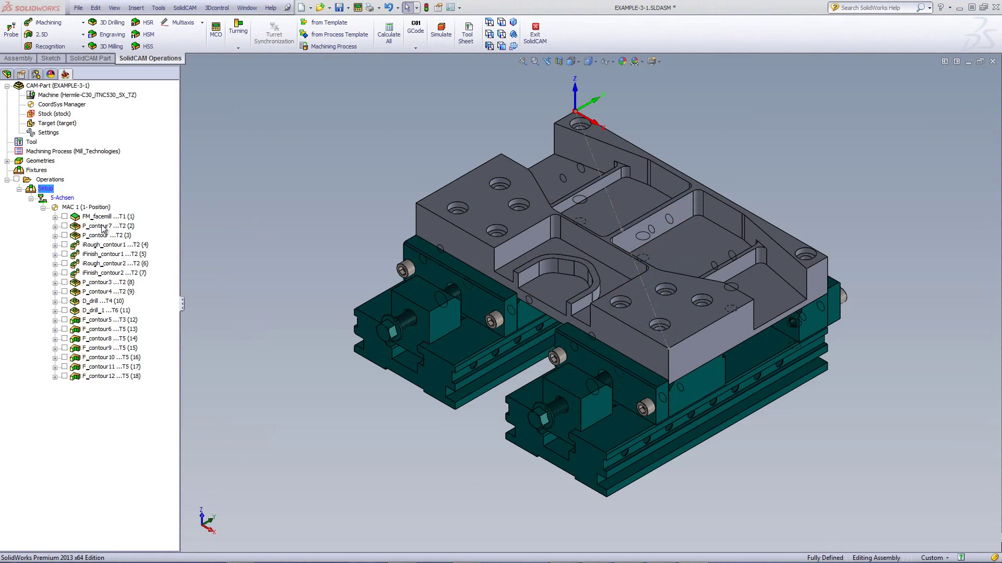
Open the Setup's Machine setup and review the 5-Achsen and 3-Achsen positions, all offsets 0.000
double_click(46, 189)
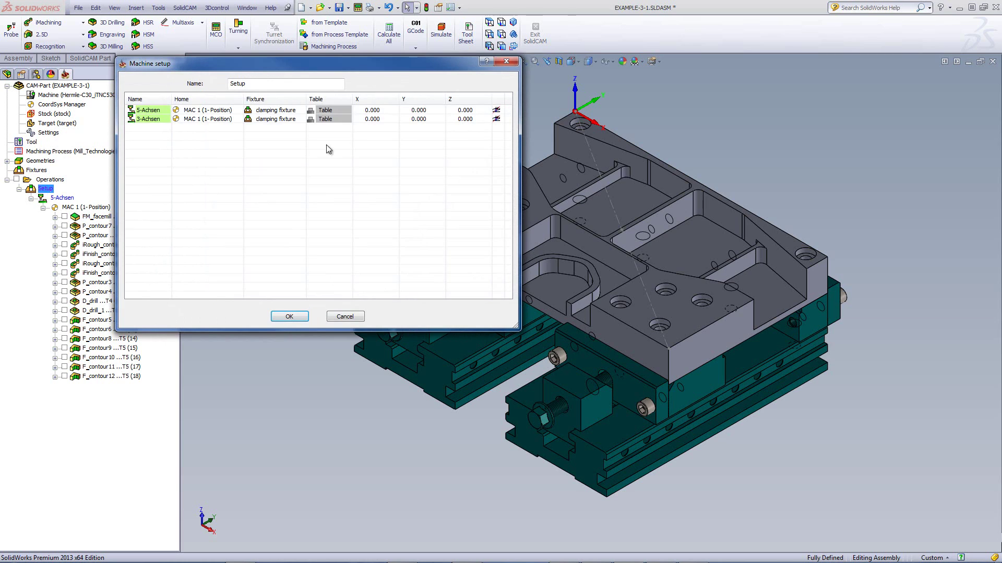
left_click_drag(371, 64, 446, 71)
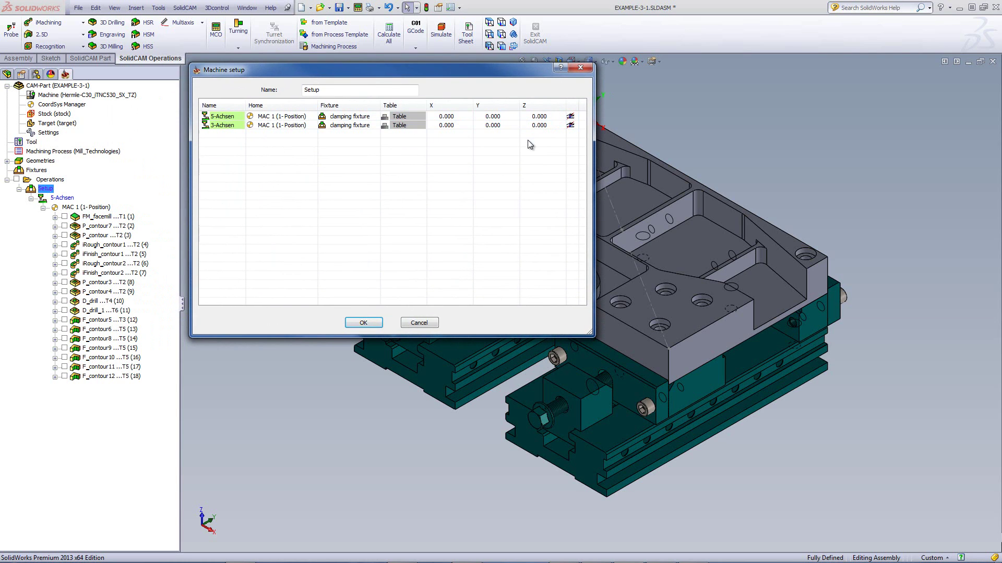
left_click(452, 118)
left_click(431, 128)
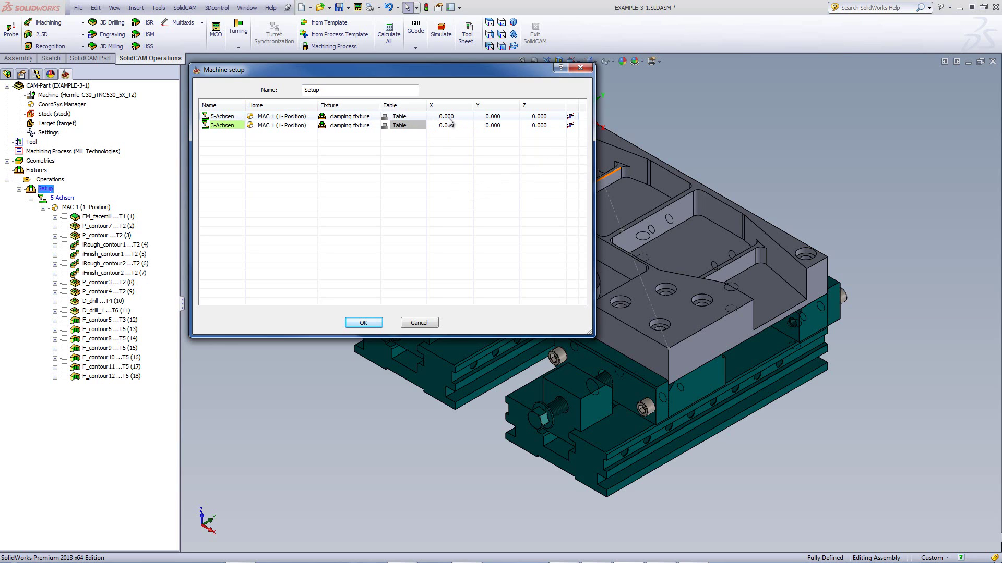
Use Pick X on the part corner to give both setups an X offset of -200
right_click(450, 121)
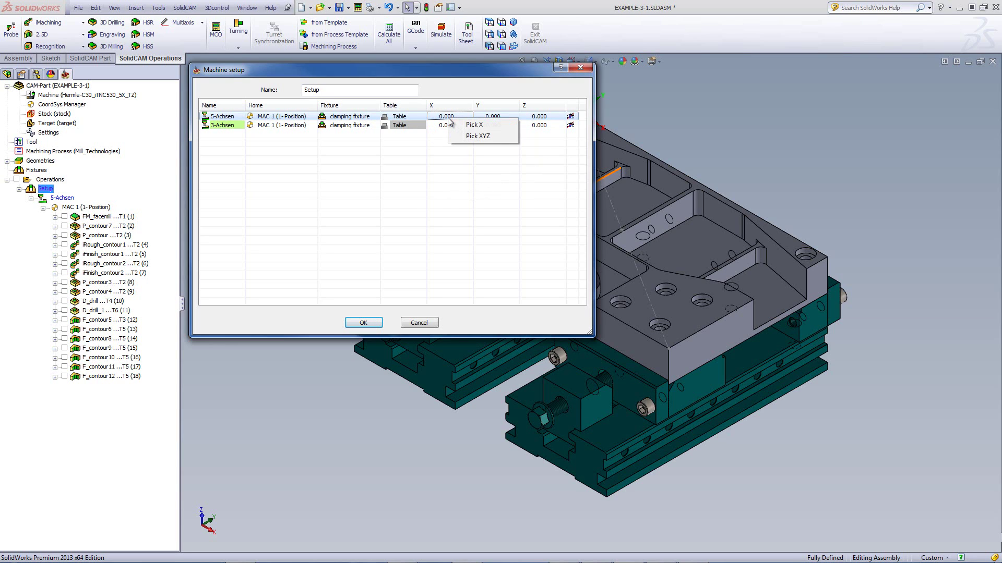
left_click(478, 126)
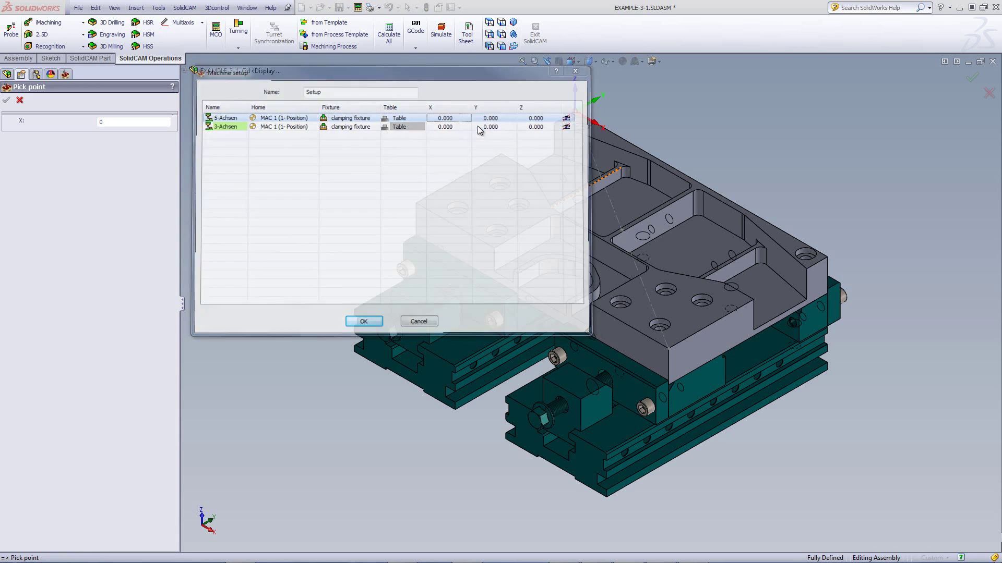
left_click(621, 230)
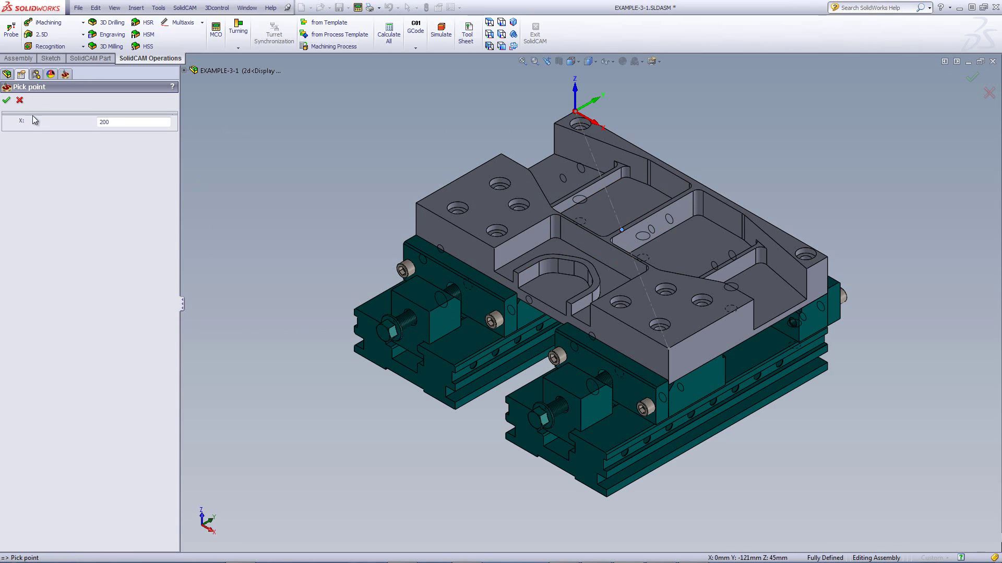
left_click(8, 101)
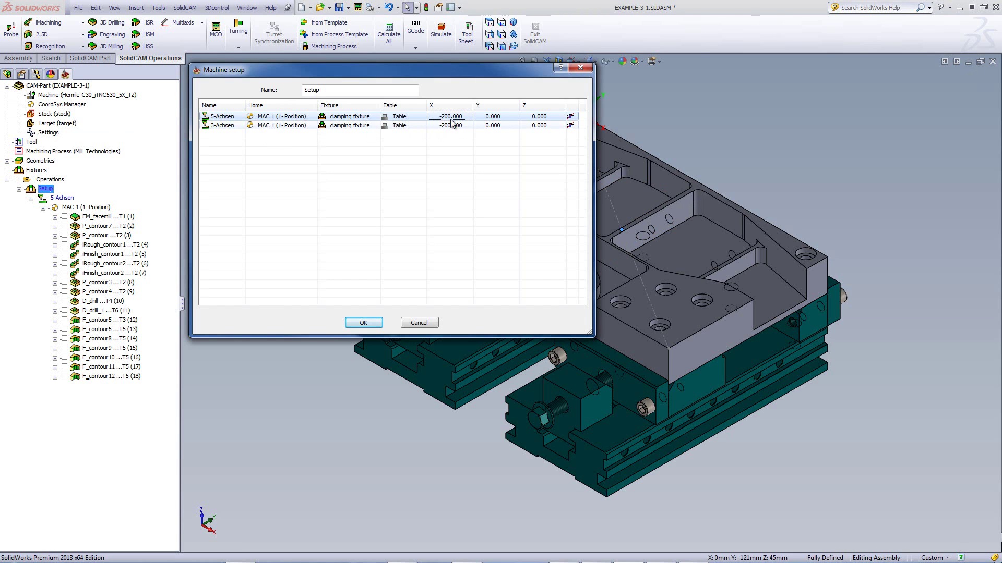
Use Pick Y on the part's edge point to set the Y offset to 126
right_click(503, 121)
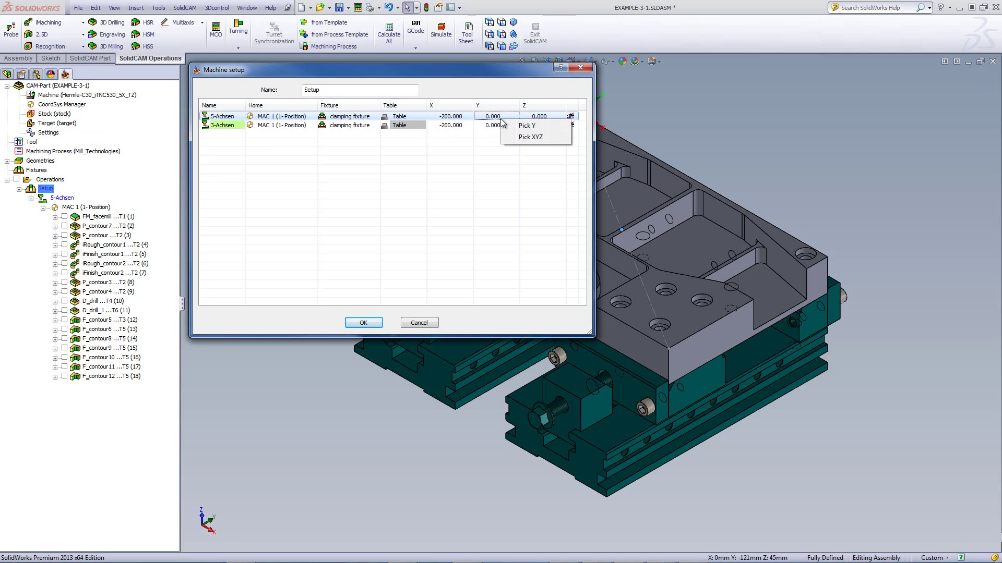
left_click(526, 125)
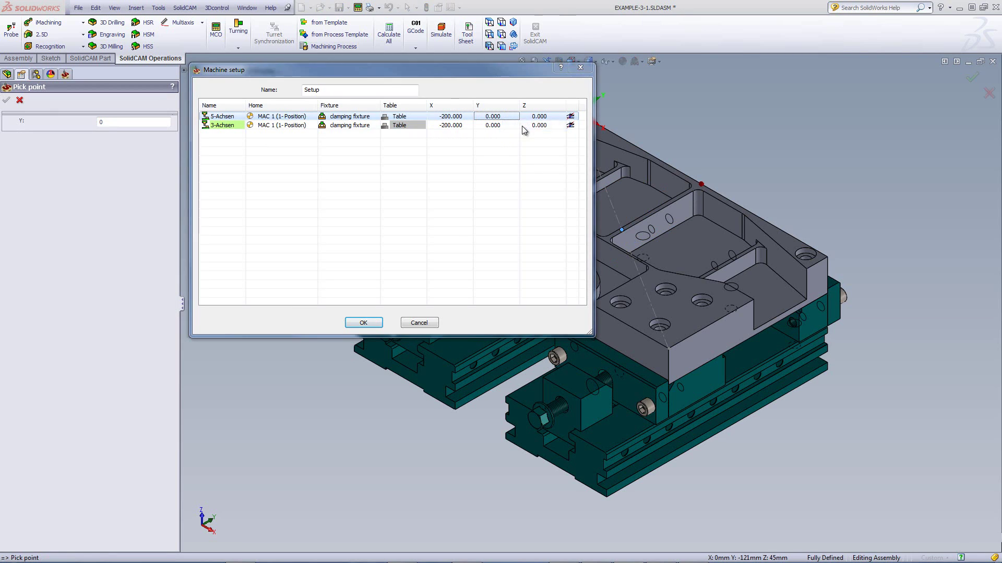
left_click(622, 230)
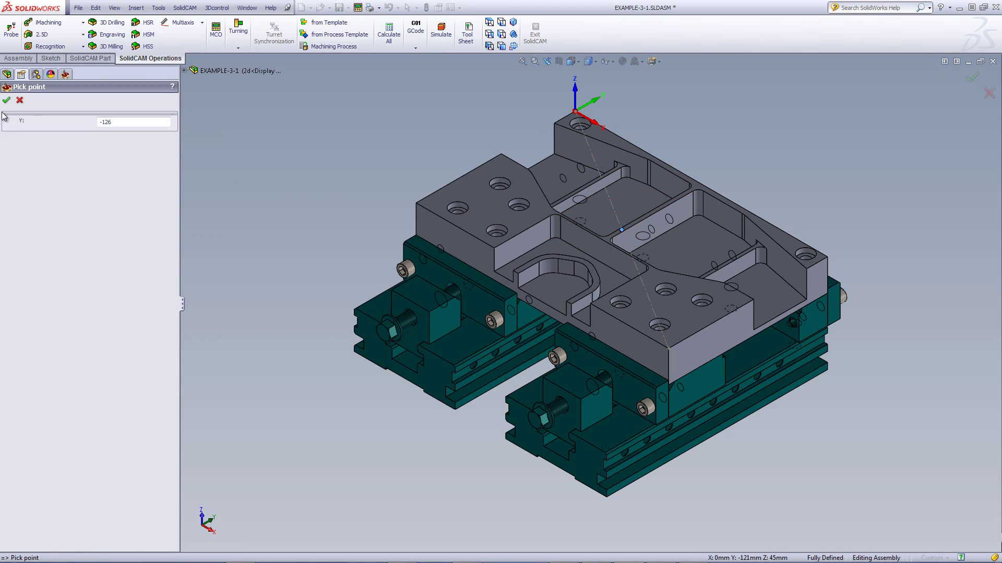
left_click(6, 99)
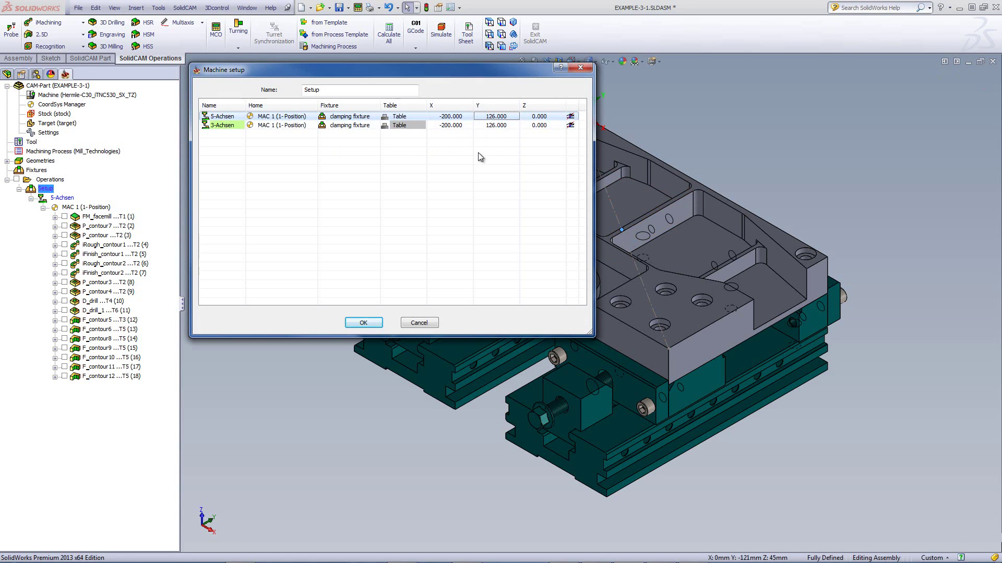
Use Pick Z on the vise's bottom face to set the Z offset to 155
right_click(553, 118)
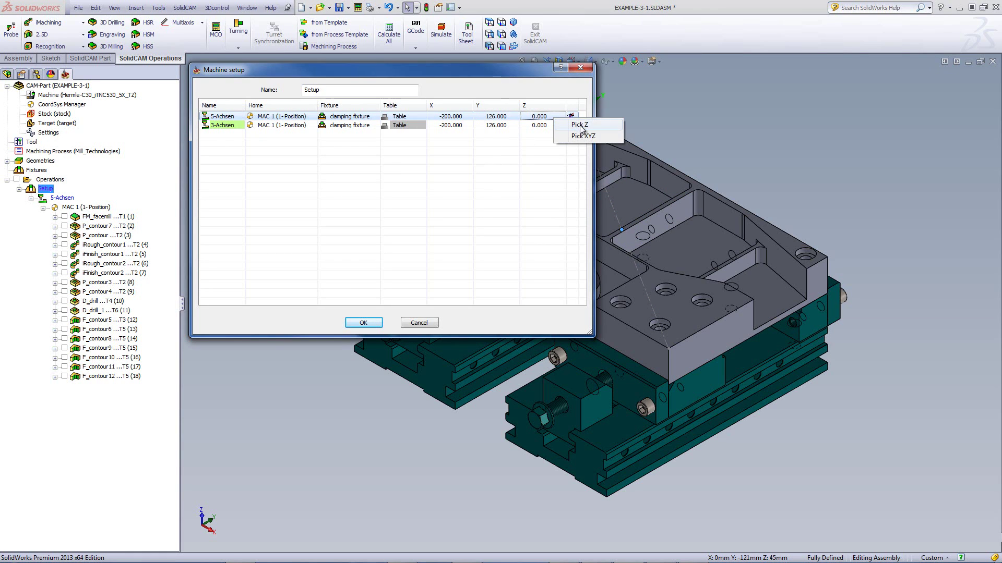
left_click(581, 129)
middle_click_drag(543, 173, 517, 141)
left_click(512, 342)
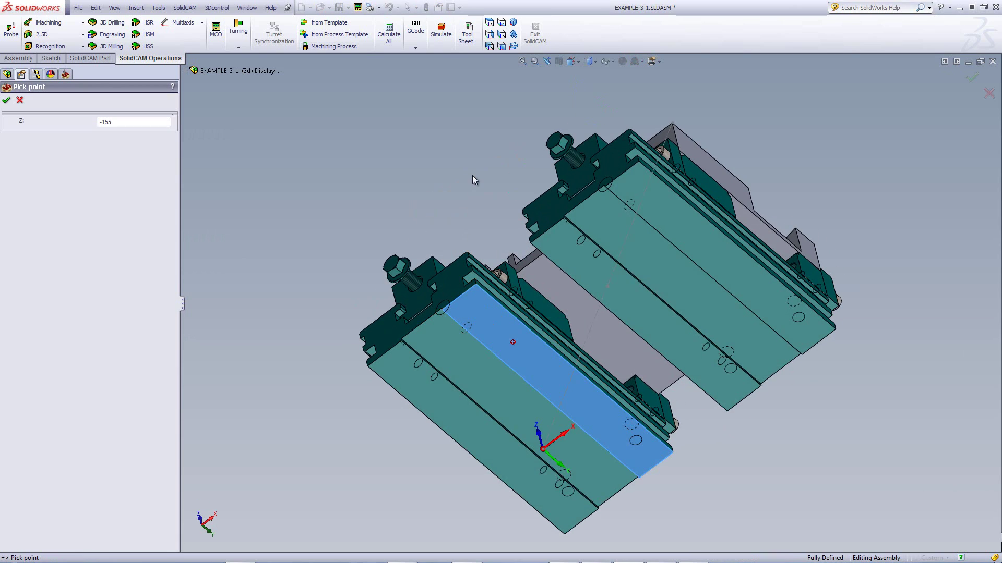
middle_click_drag(472, 177, 463, 397)
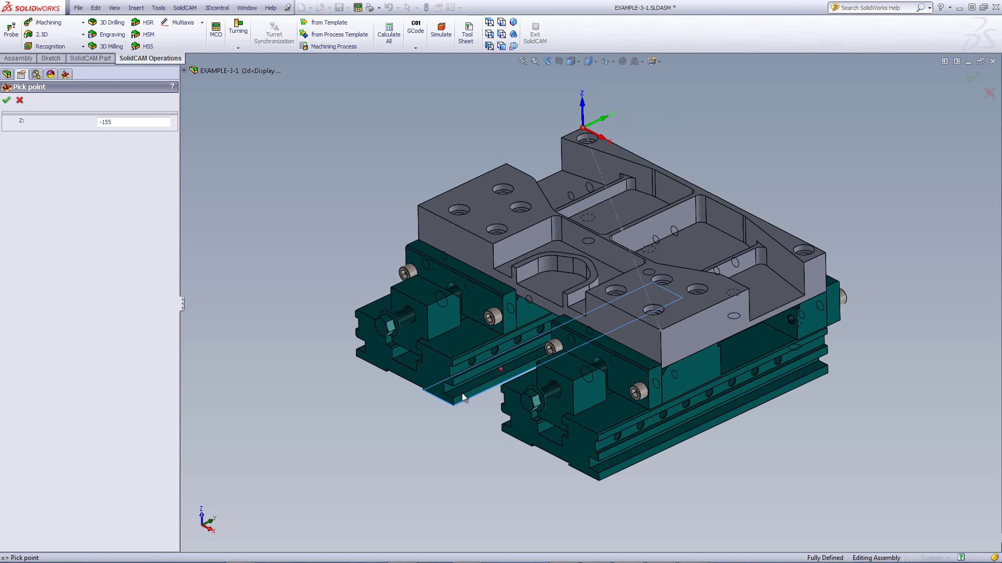
left_click(7, 101)
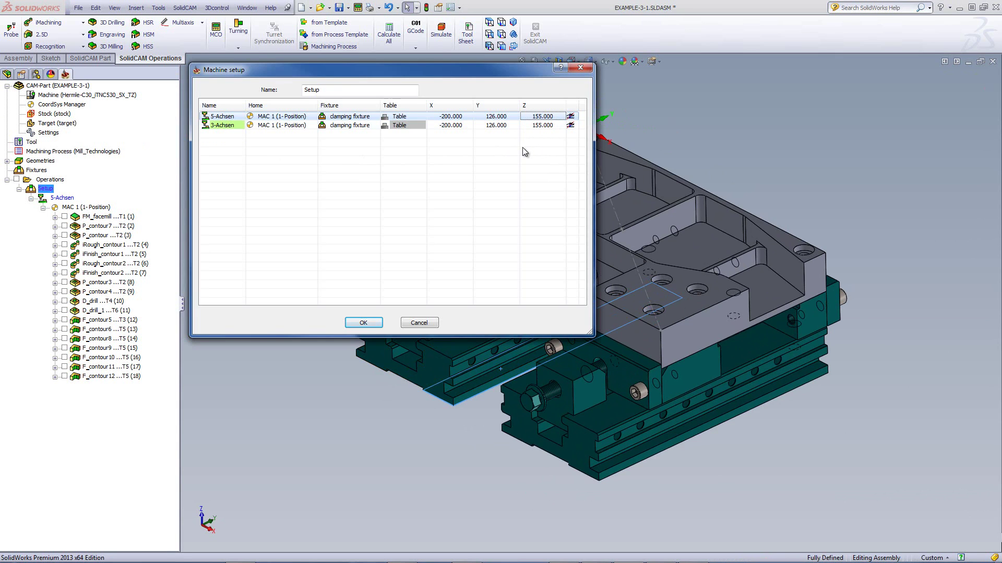
Type 0 into the X, Y and Z offset cells, then recheck the 5-Achsen and 3-Achsen positions
left_click(452, 116)
double_click(452, 116)
type("0")
left_click(501, 116)
left_click(500, 116)
type("0")
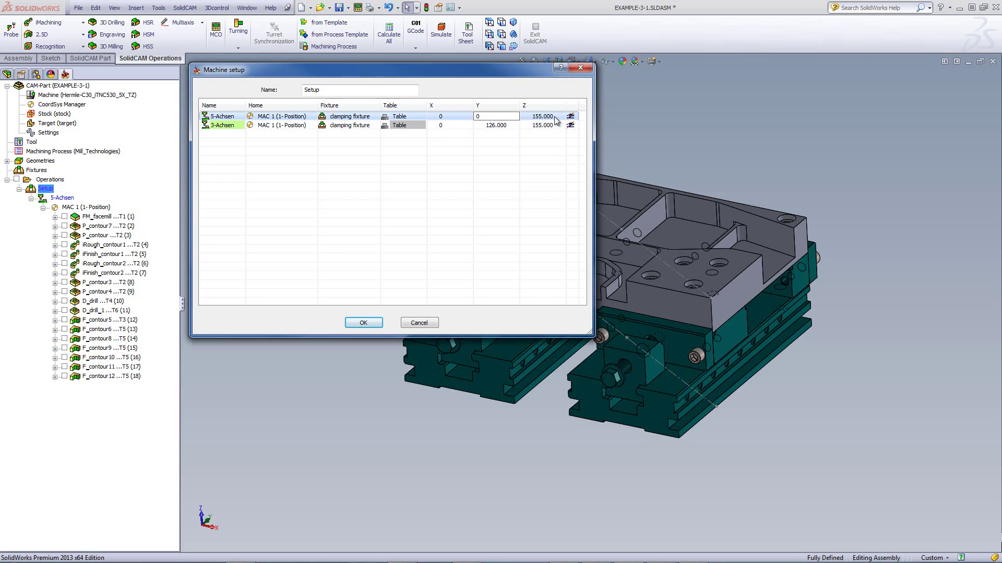
left_click(555, 119)
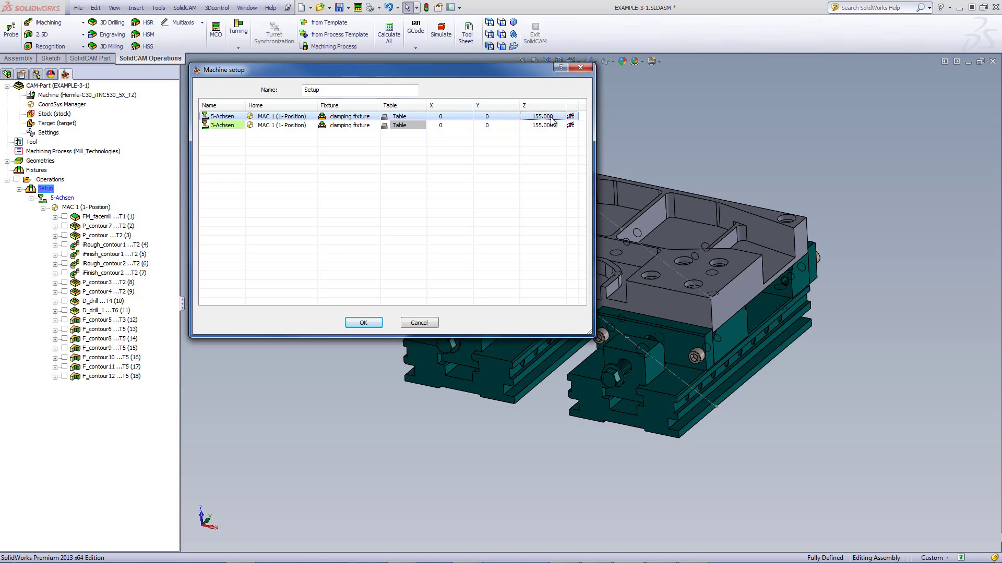
left_click(552, 116)
type("0")
left_click(538, 147)
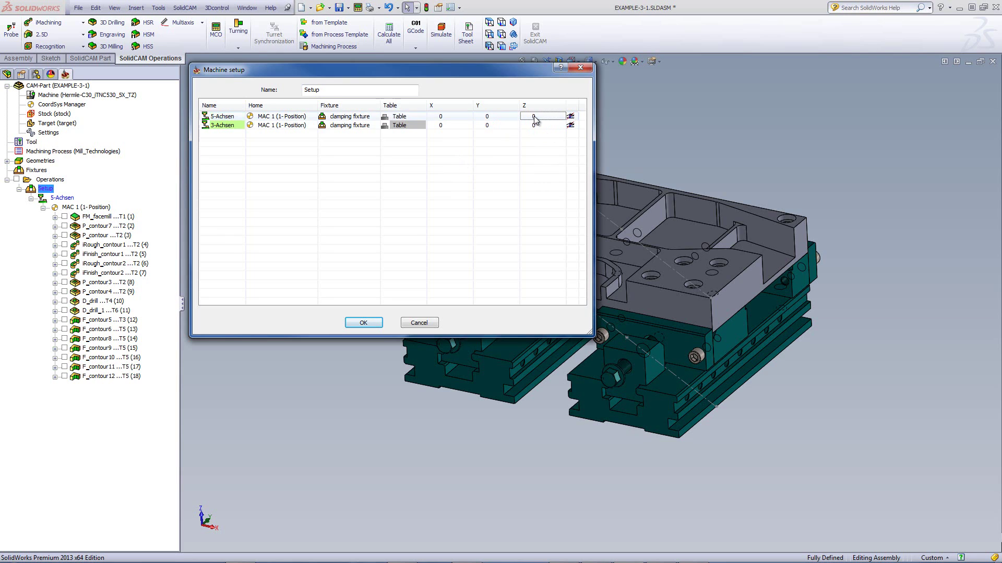
left_click(521, 130)
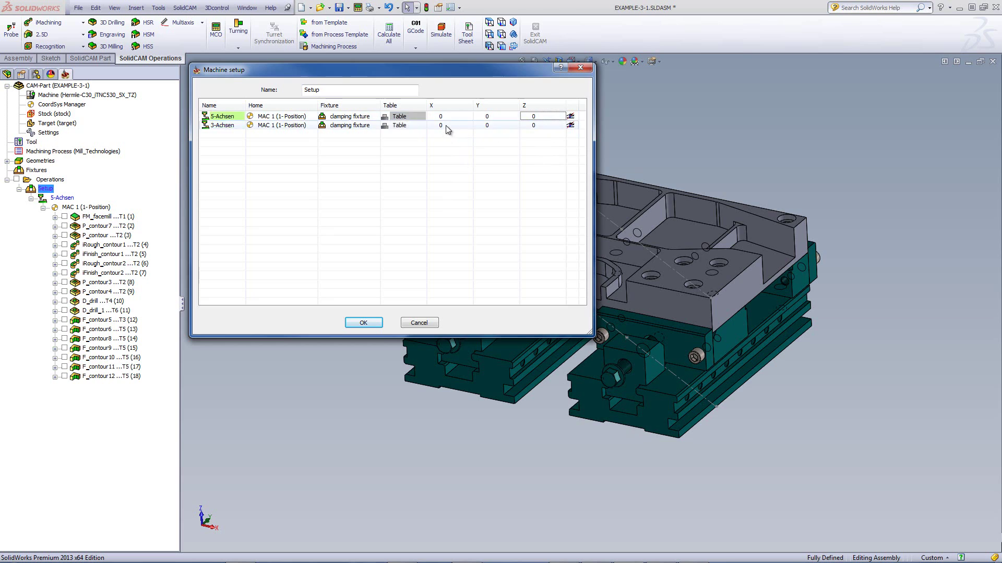
left_click(448, 125)
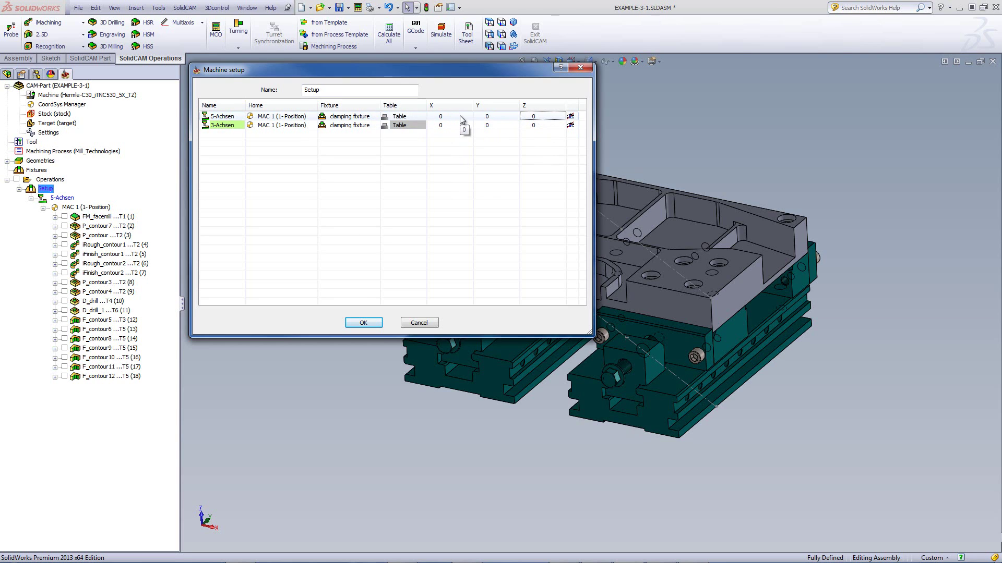
Pick XYZ on the fixture corner for offsets -200/126/155, then simulate the Operations
right_click(460, 117)
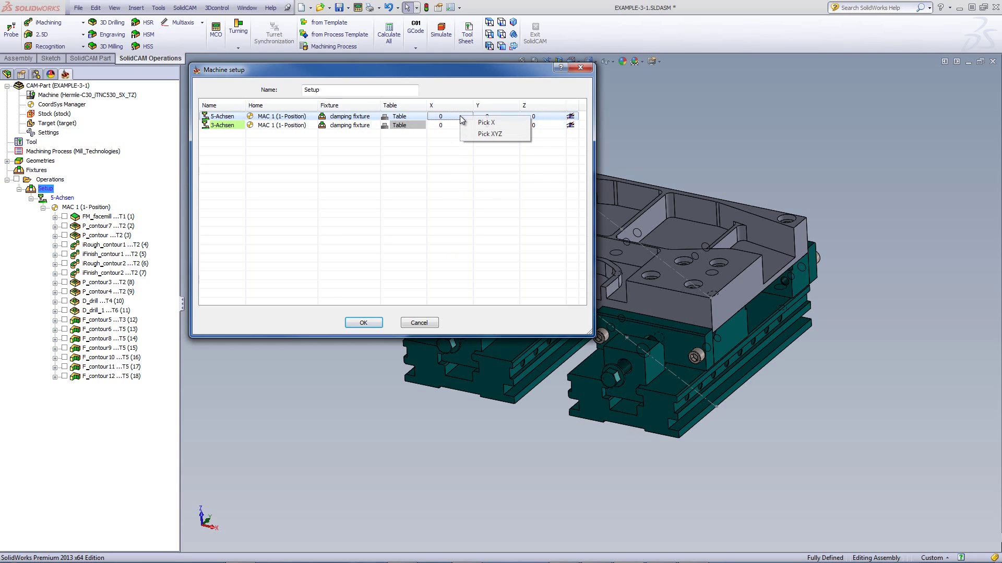
left_click(490, 135)
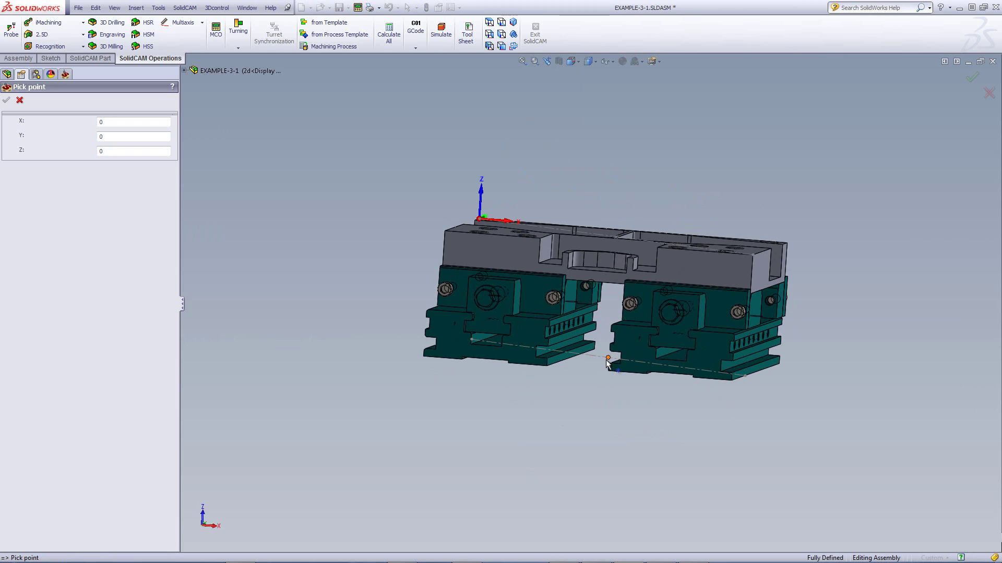
left_click(608, 359)
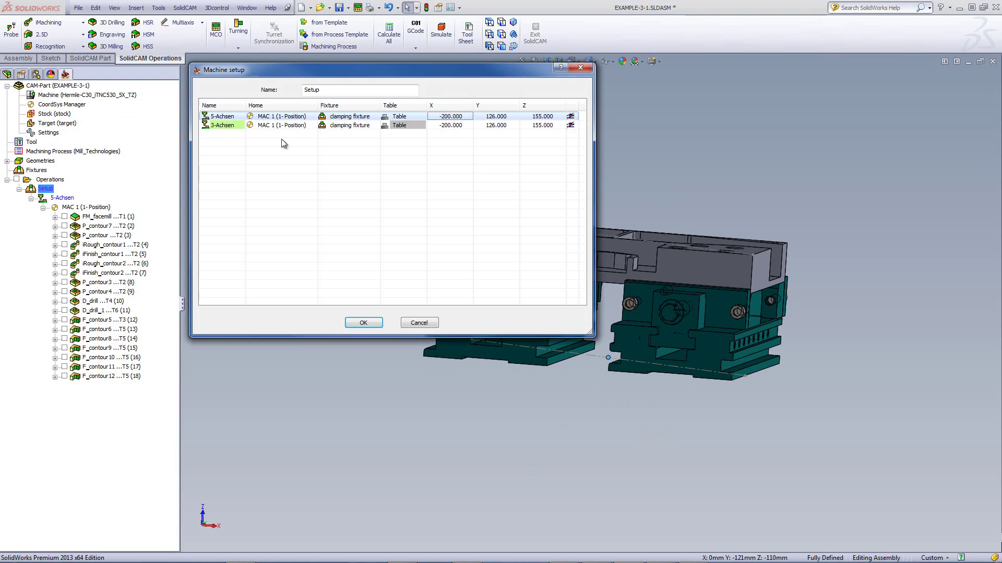
left_click(546, 126)
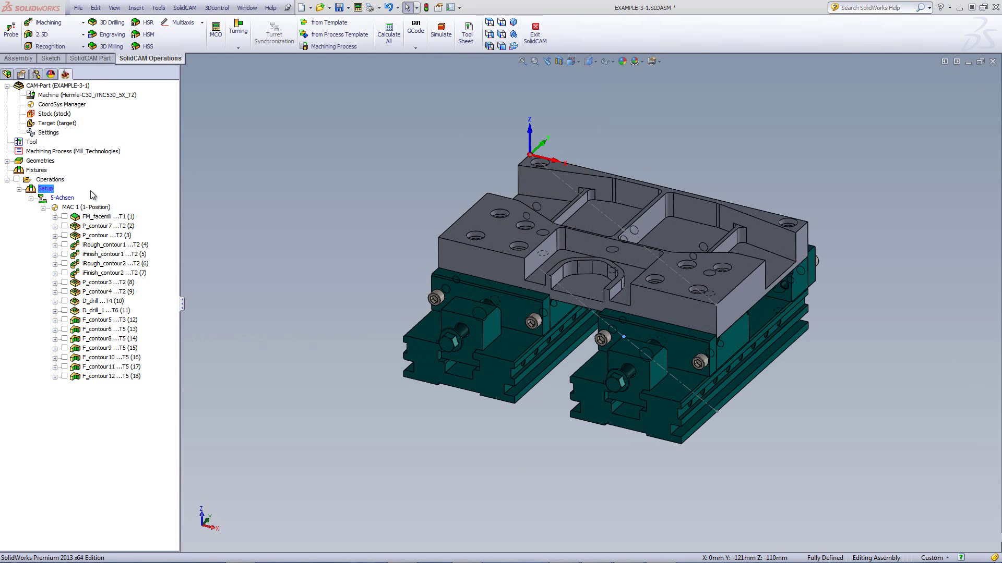
left_click(50, 179)
left_click(441, 28)
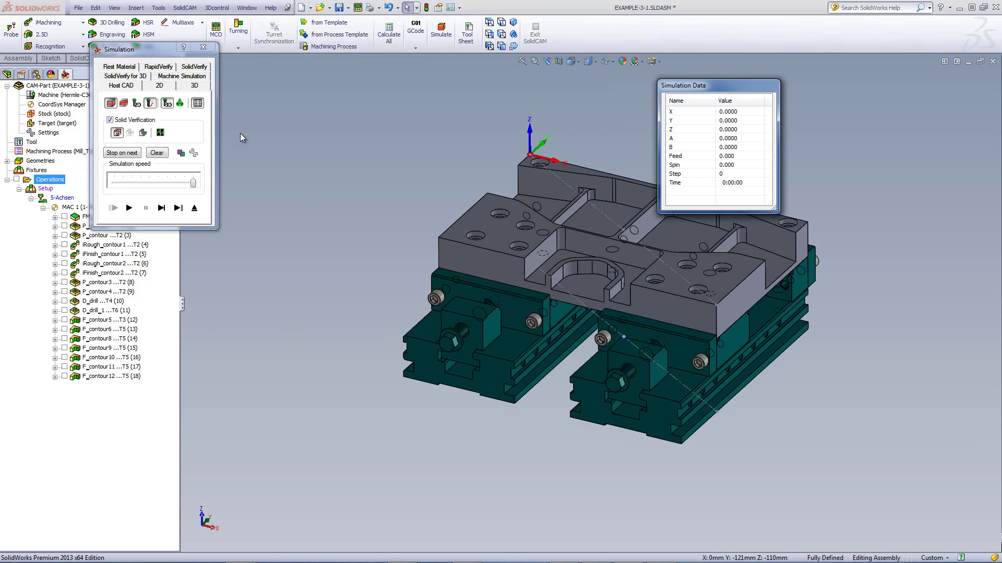
In Machine Simulation, slide open the tlinks and trechts doors and orbit to a frontal view of the vises
left_click(182, 76)
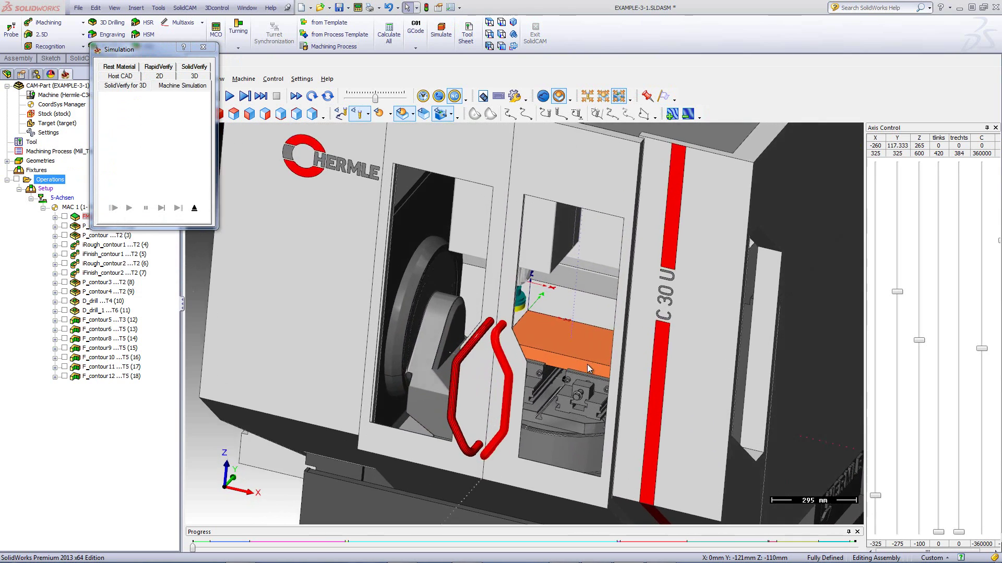
left_click_drag(938, 533, 918, 156)
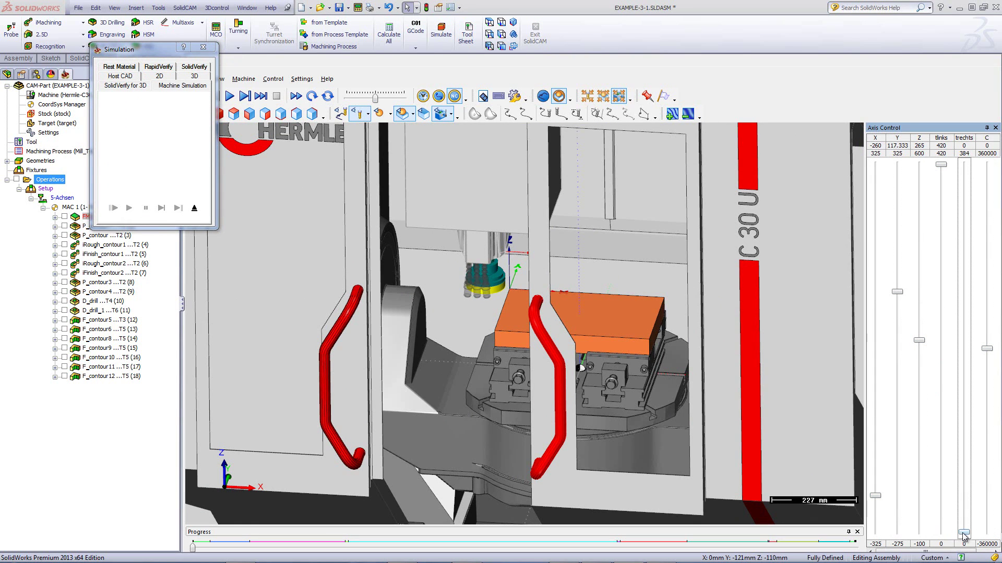
left_click_drag(963, 532, 965, 164)
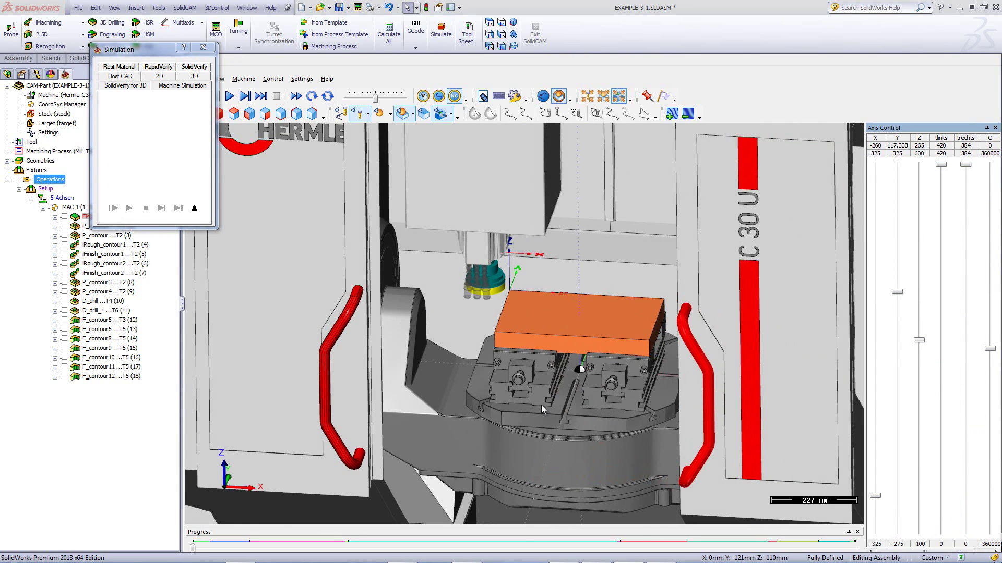
middle_click_drag(568, 371, 592, 370)
scroll(586, 402, "down", 2)
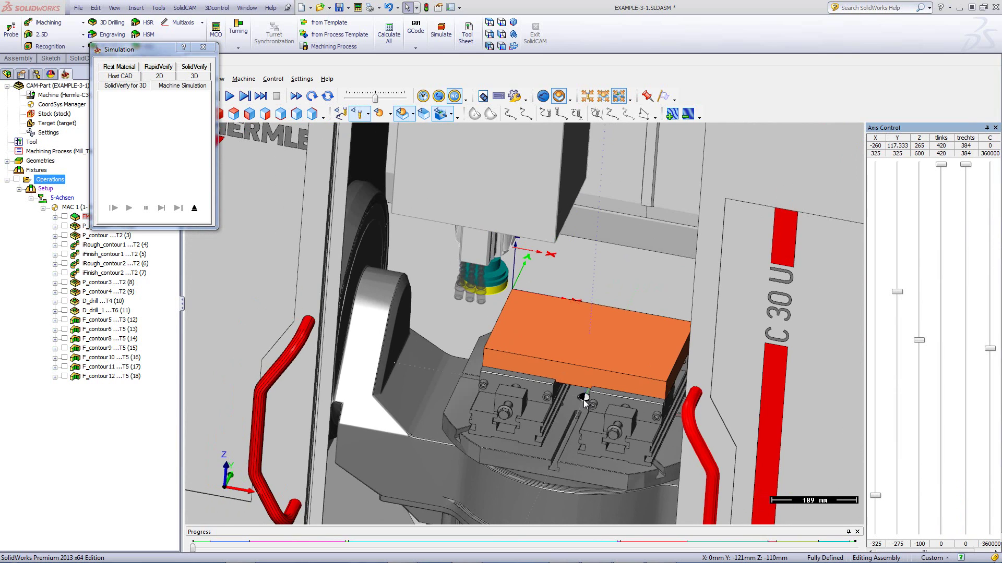
key("ctrl+1")
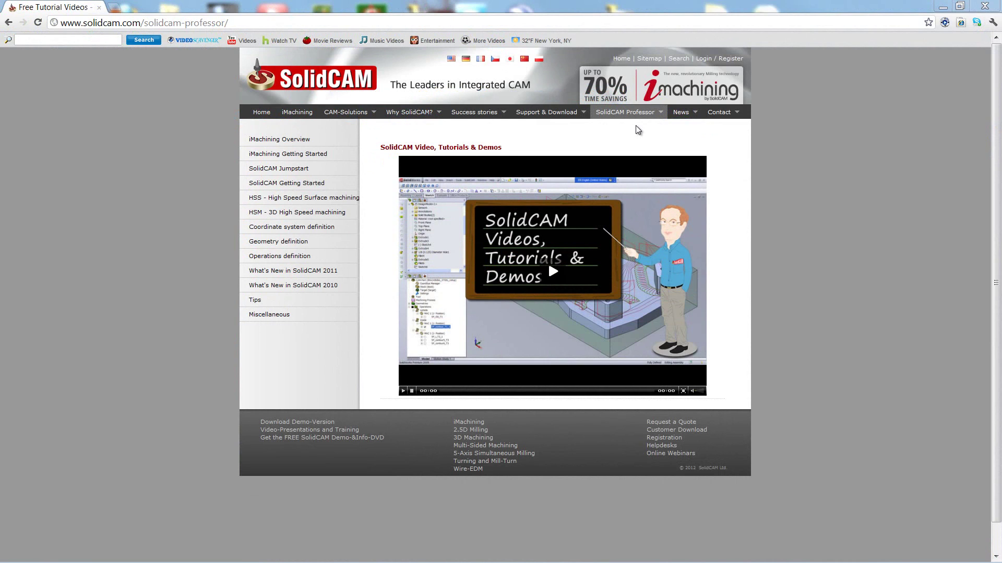
mouse_move(636, 118)
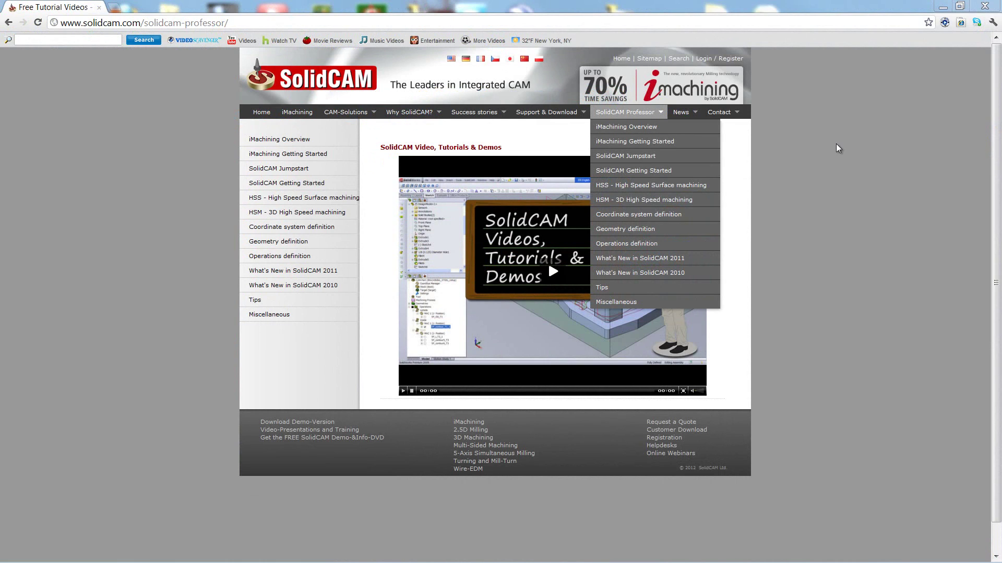